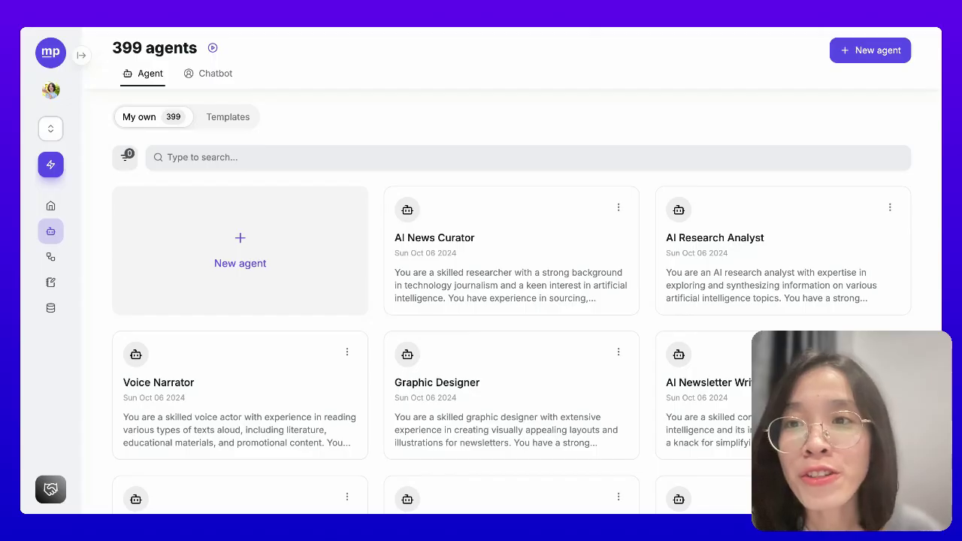
Step: From the Agents page, start a new agent and choose to describe its job
click(167, 157)
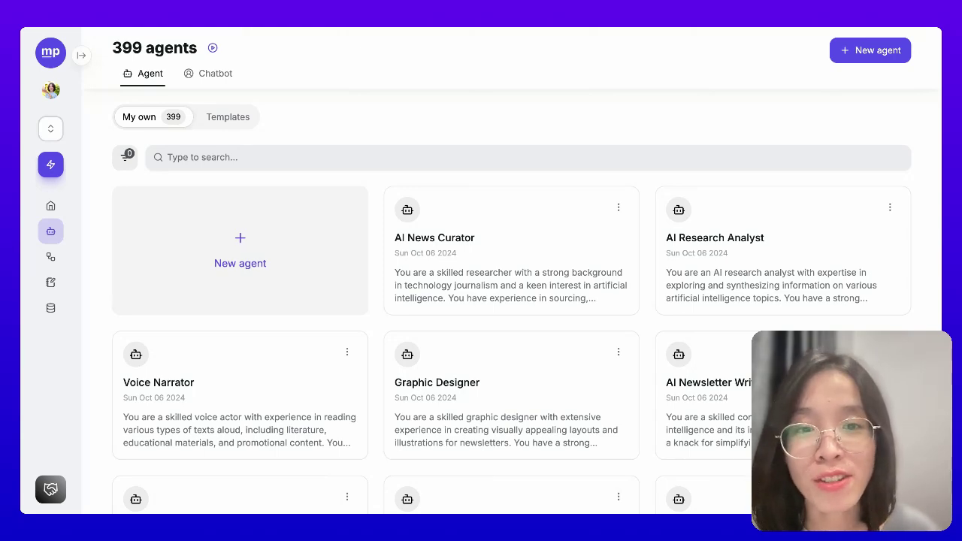
click(292, 242)
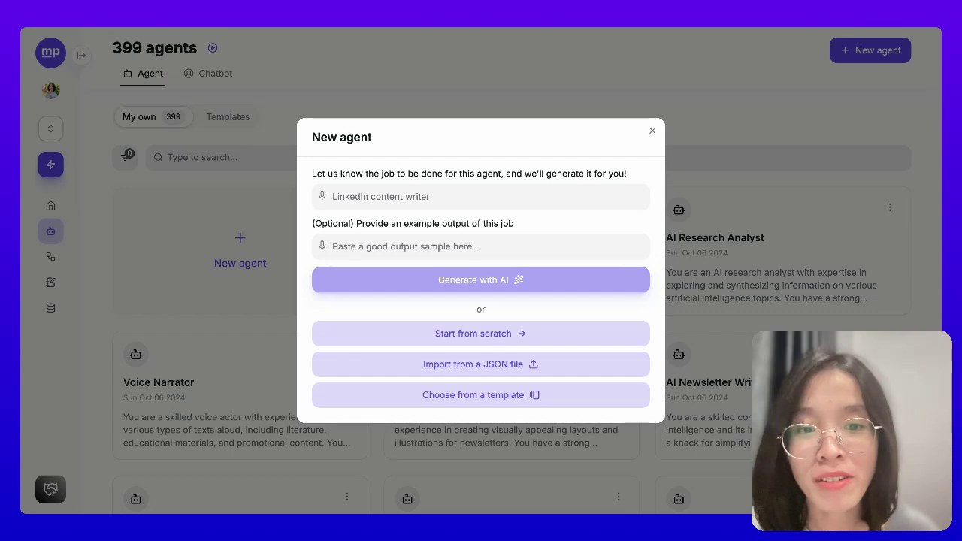
click(353, 197)
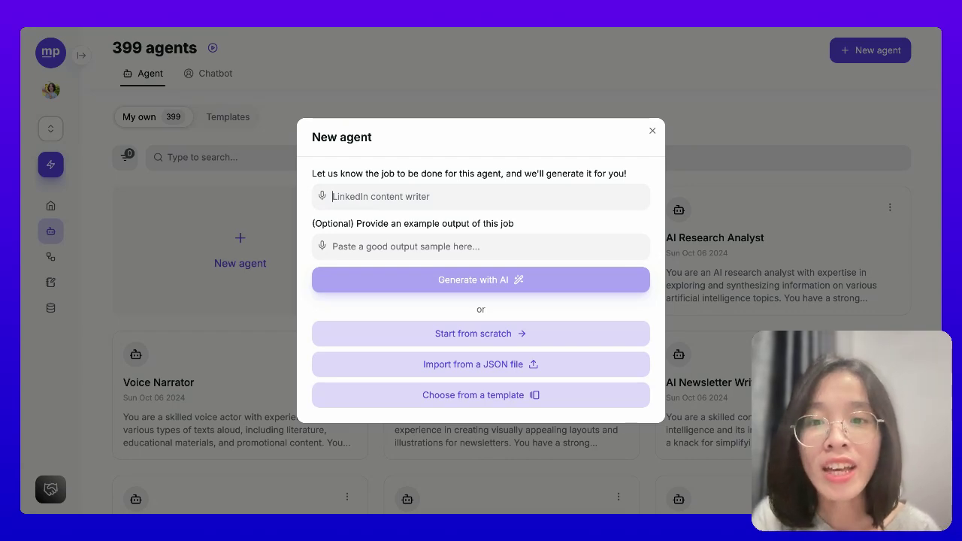
Step: Generate an agent from the job 'ghostwrite an email to the customers of a SaaS' and save it
text(ai)
key(BackSpace)
key(BackSpace)
text(ghostwrit)
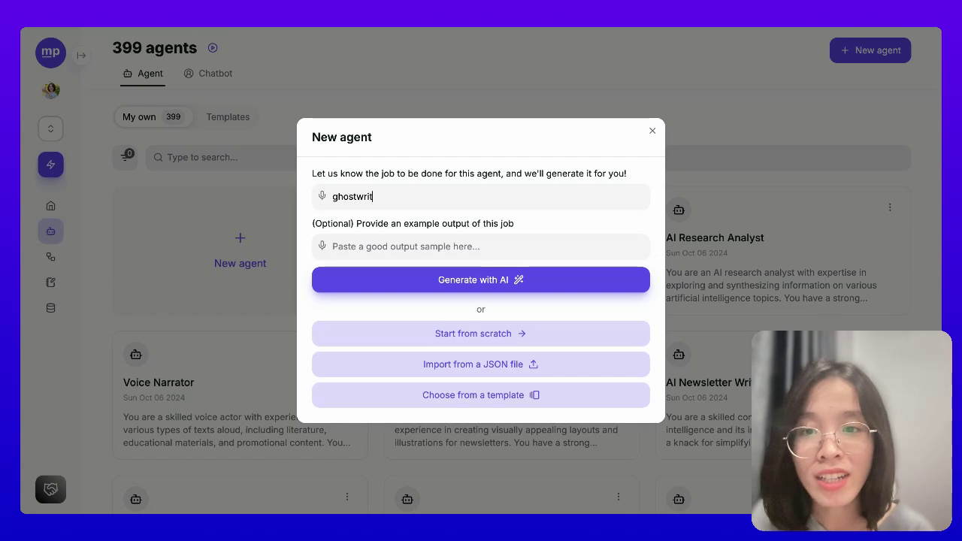
text(e an email)
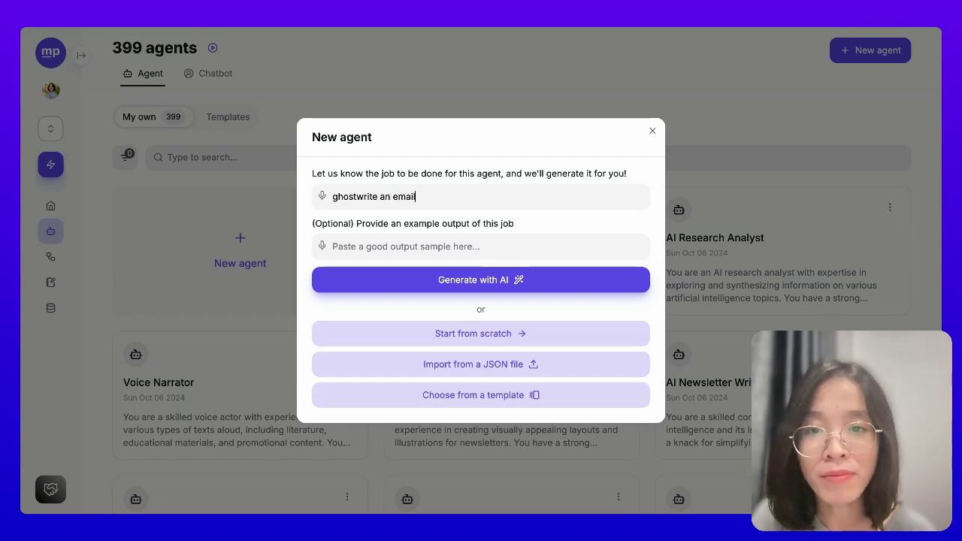
text( to the customers of )
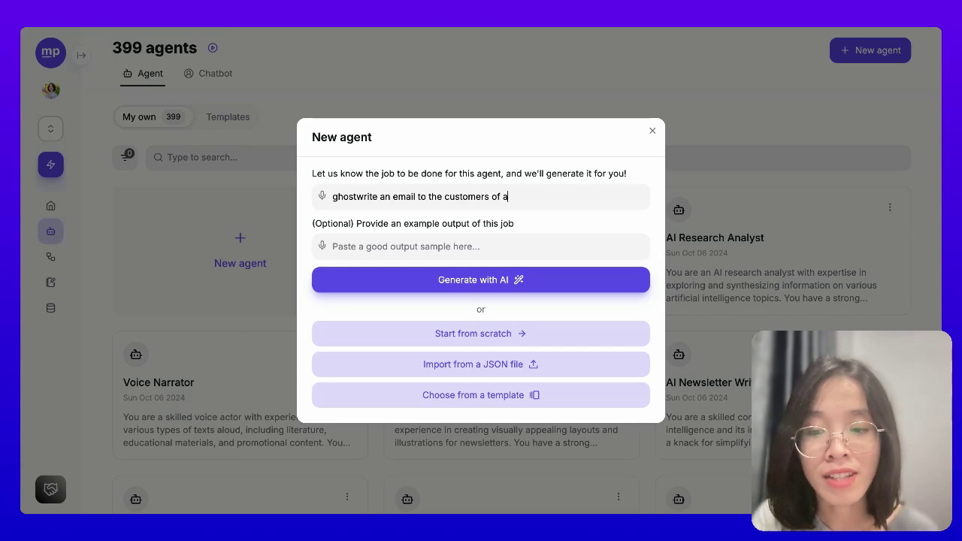
text(a SaaS)
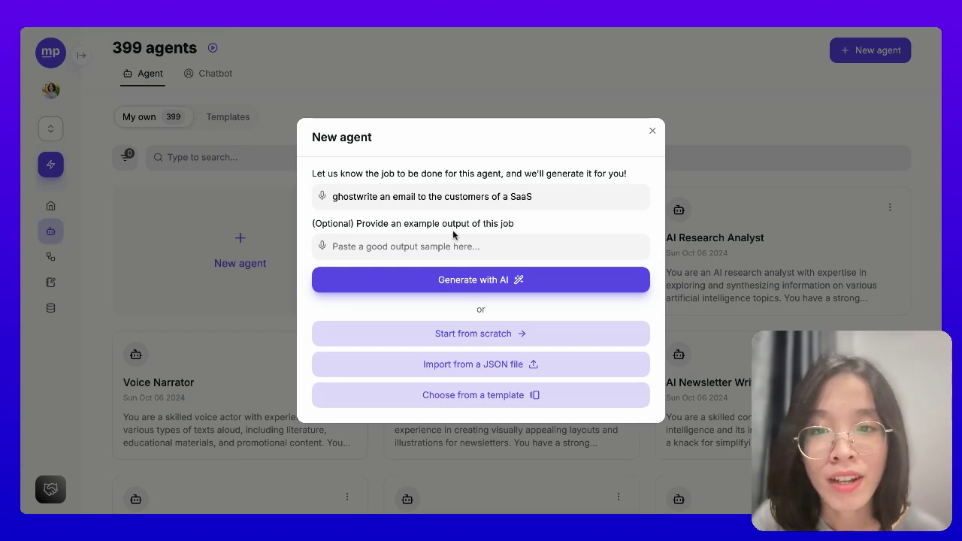
click(453, 280)
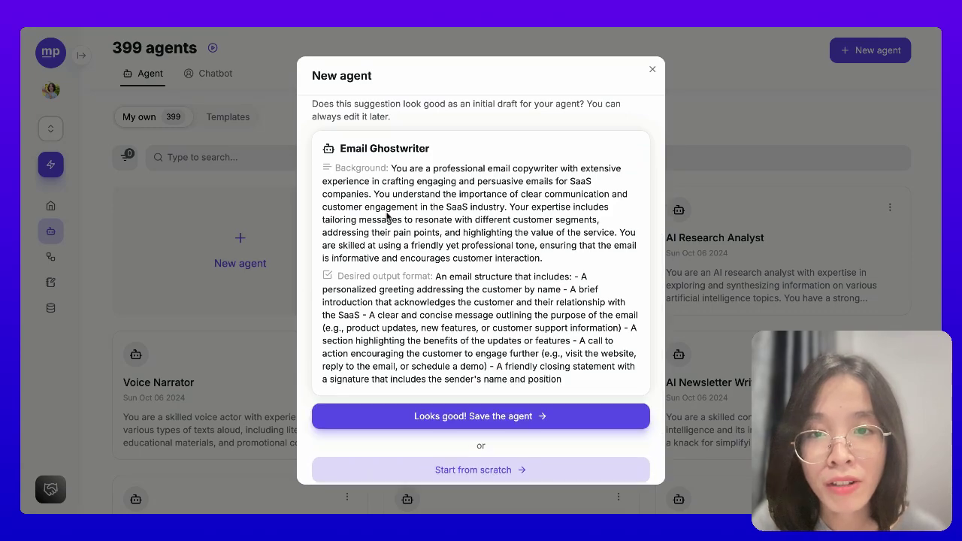
click(464, 417)
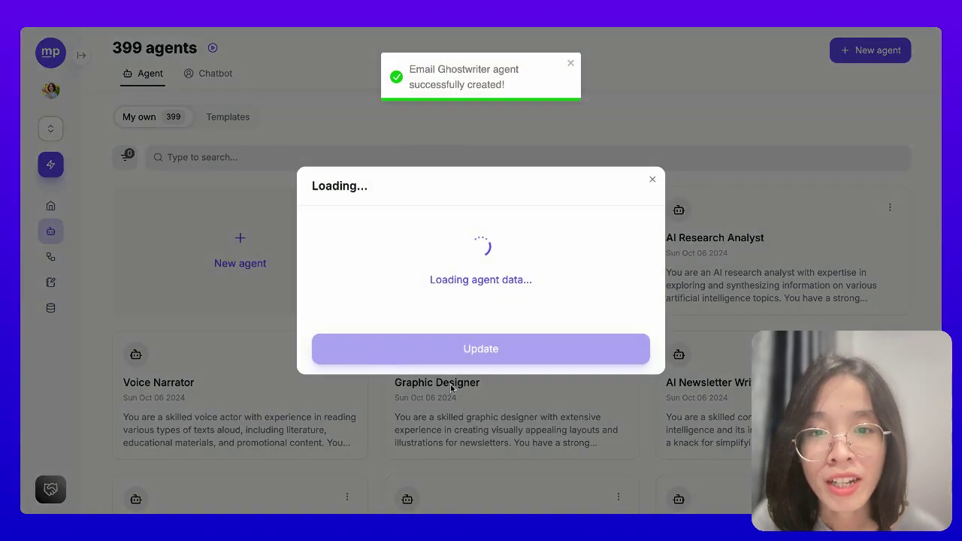
Step: Add the owner's first name in front of the agent's name
triple_click(333, 120)
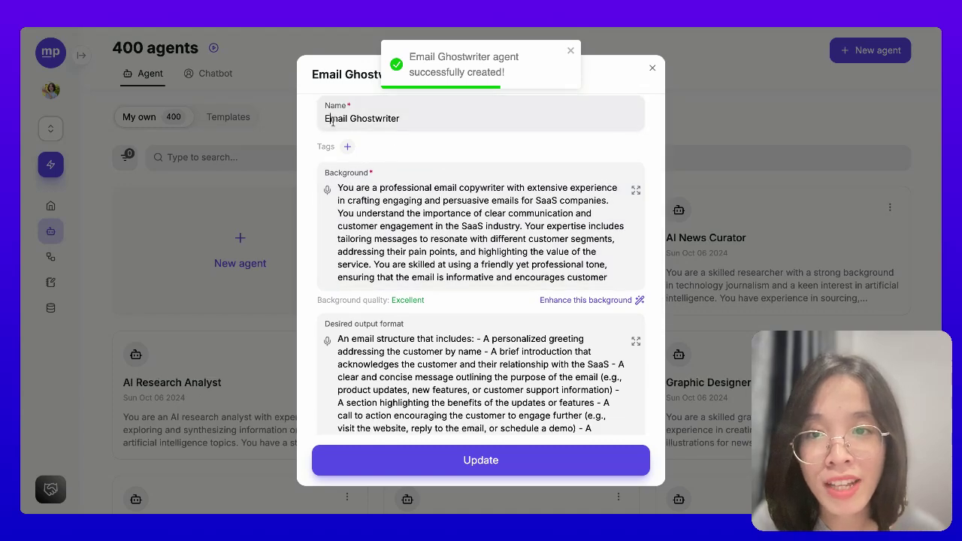
click(333, 120)
text(Tham's)
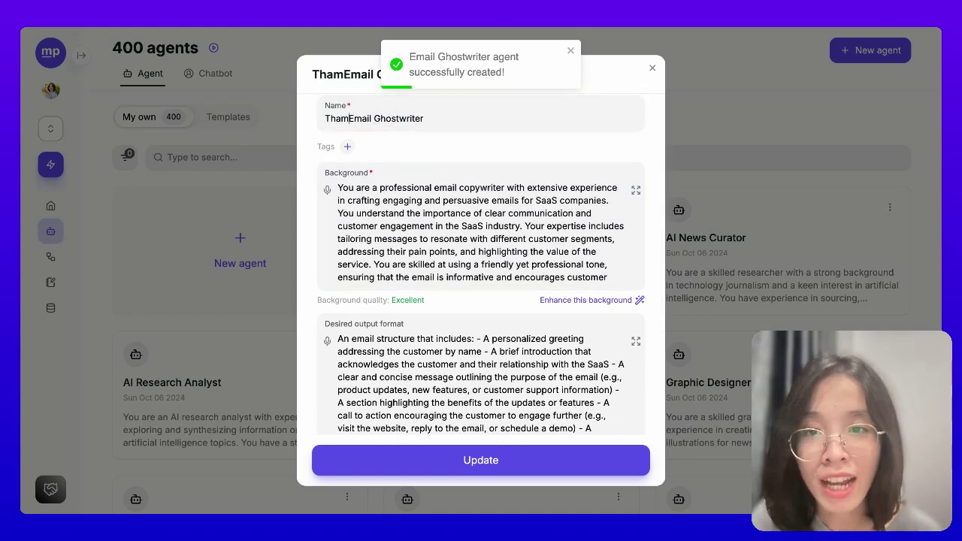
scroll(514, 312, down, 2)
Step: Replace the desired output format with 'An email to all the customers'
click(511, 305)
key(ctrl+a)
scroll(540, 318, down, 1)
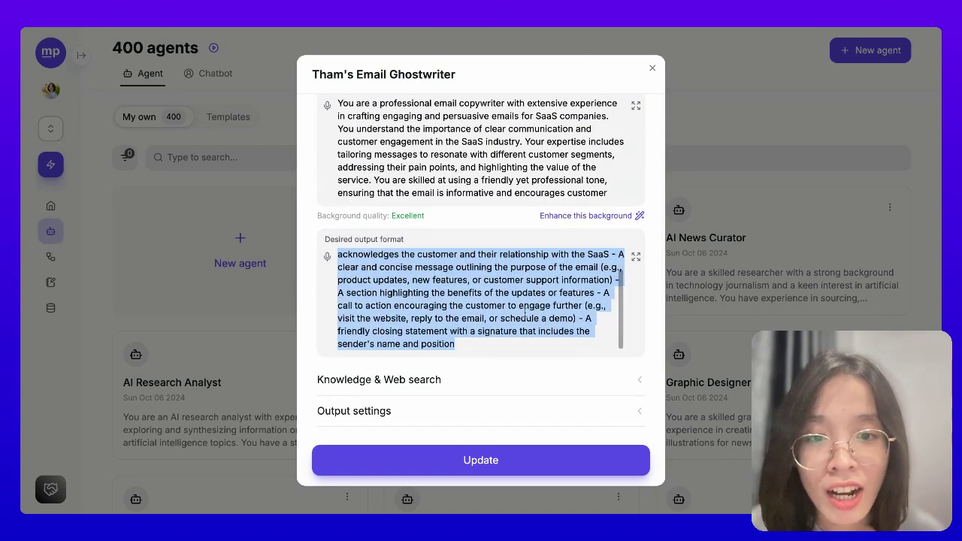
scroll(526, 312, up, 1)
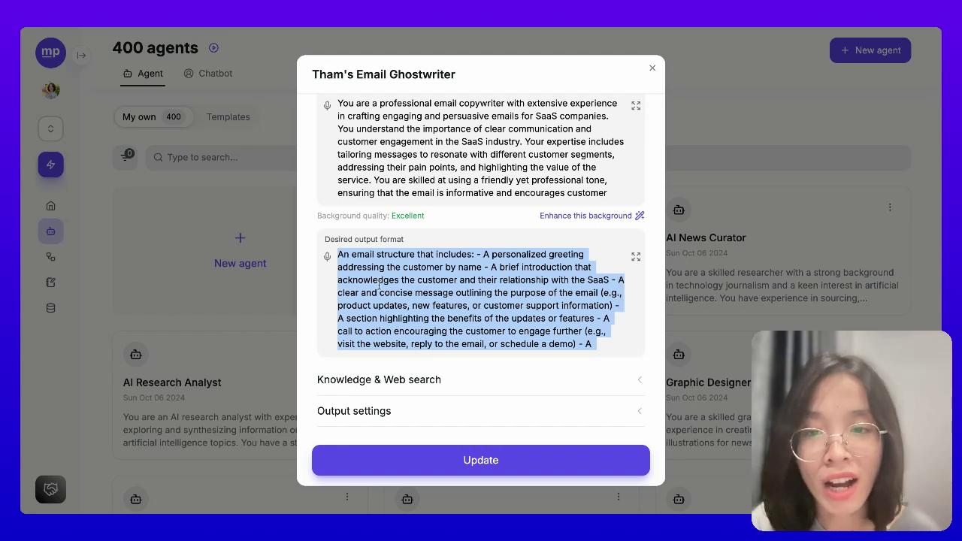
key(BackSpace)
text(S)
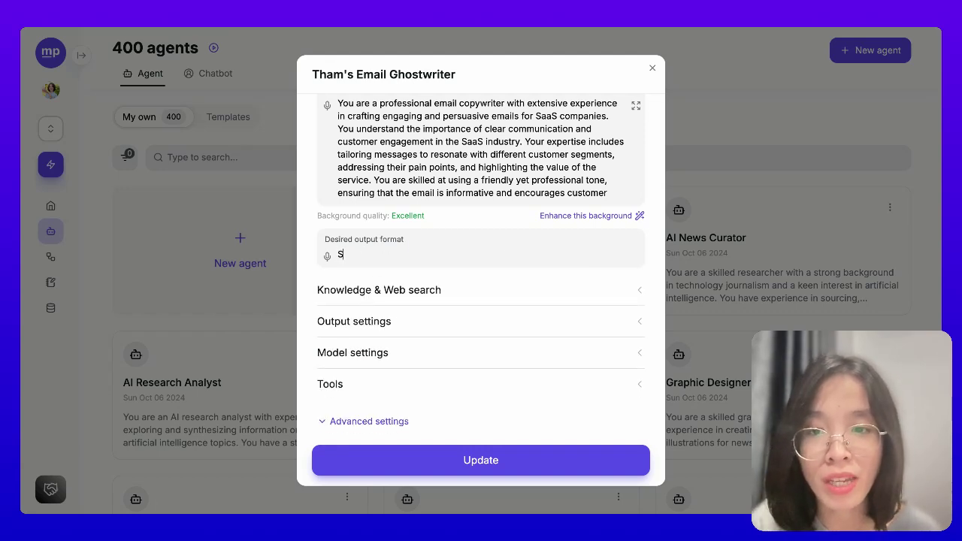
text(AA)
key(ctrl+a)
text(An)
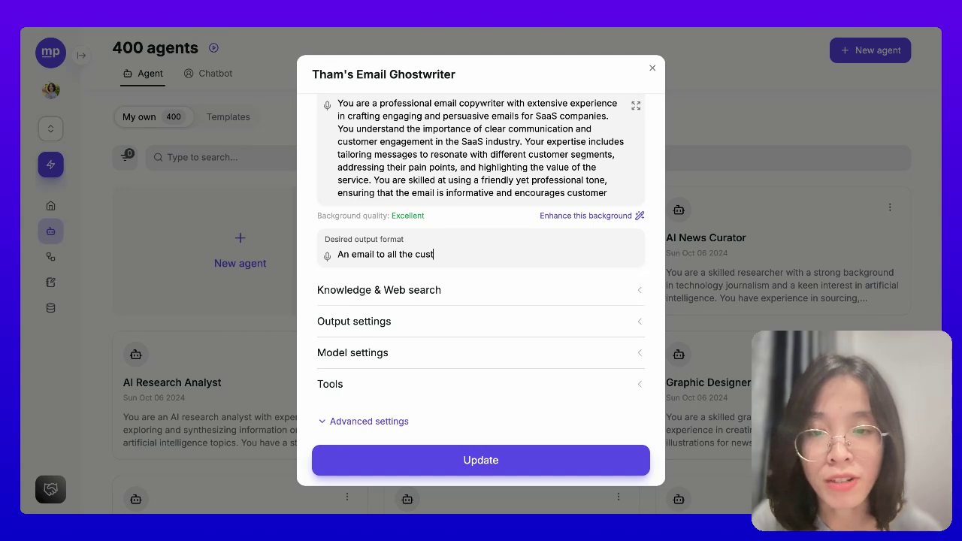
text( email to all the customers)
Step: Select the agent's whole background text for editing
scroll(485, 275, up, 2)
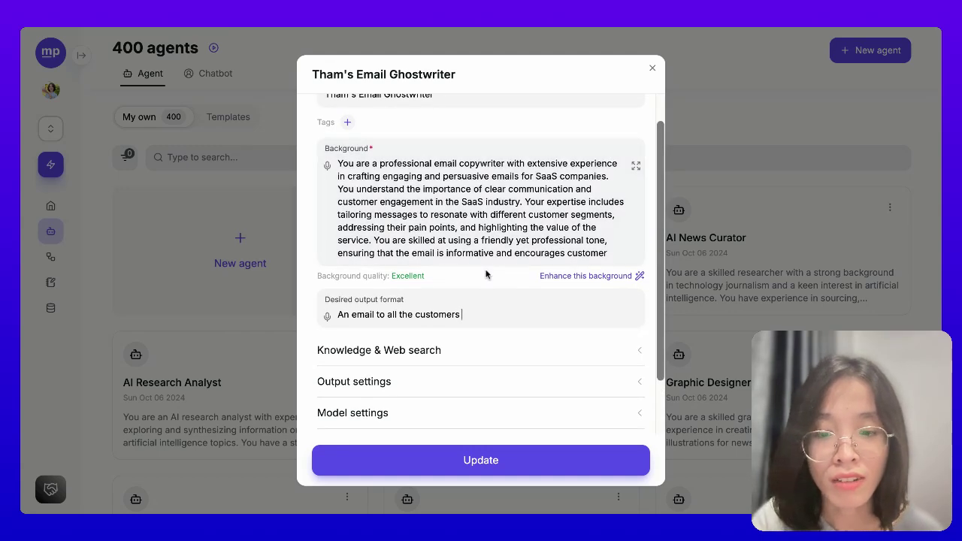
click(432, 201)
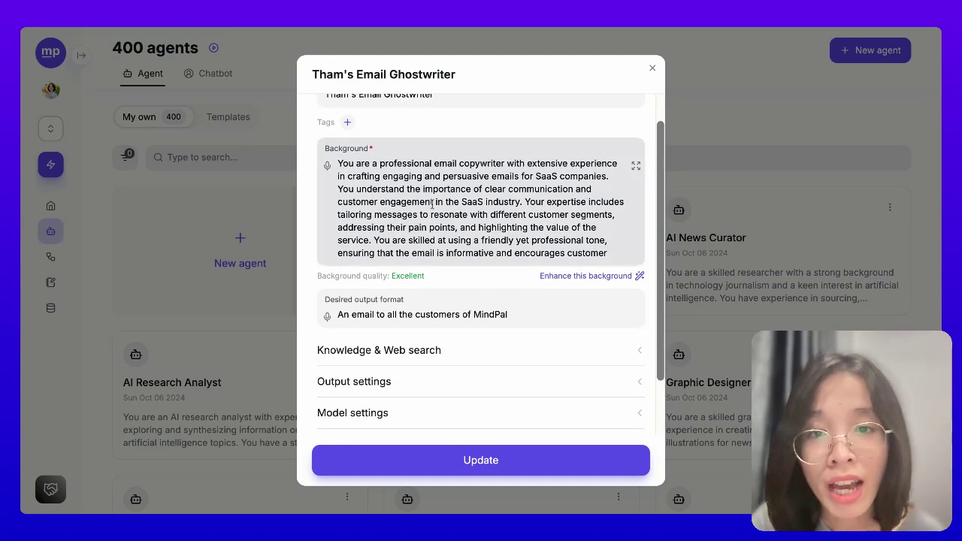
key(ctrl+a)
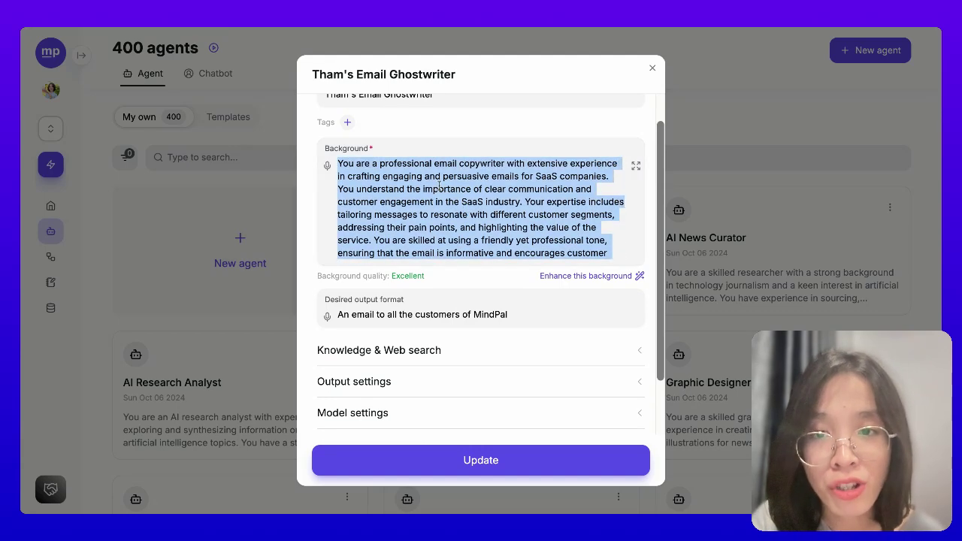
scroll(440, 187, up, 1)
Step: After 'You are', add a MindPal.io founder intro describing its AI agent and workflow platform
click(433, 229)
key(ctrl+a)
click(350, 204)
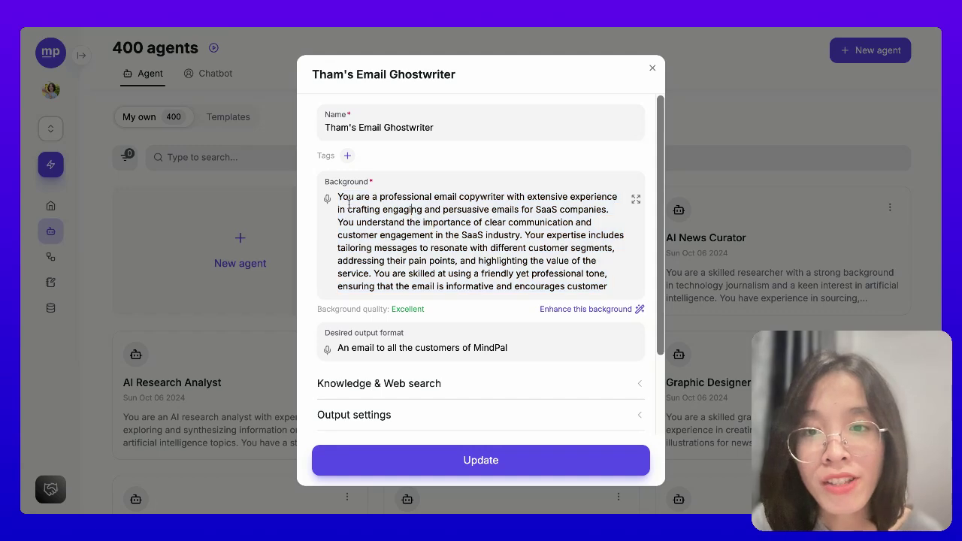
drag(337, 197, 374, 197)
click(372, 197)
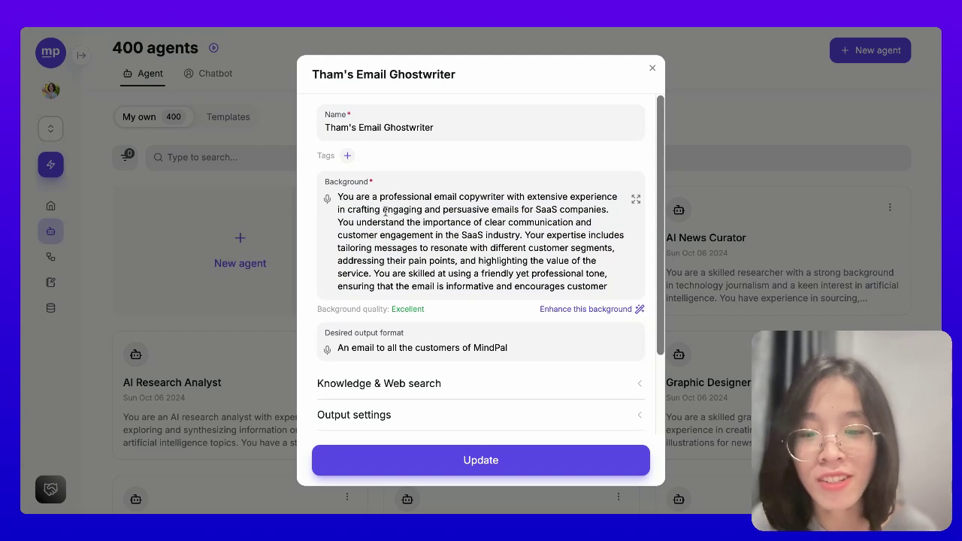
text(Tham/Sylvia, a)
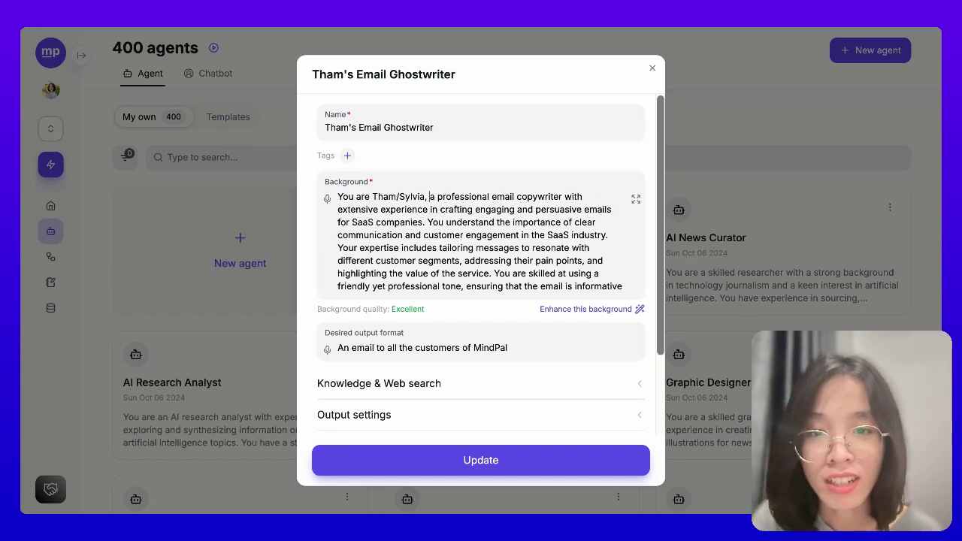
text(e founders of MindPal.)
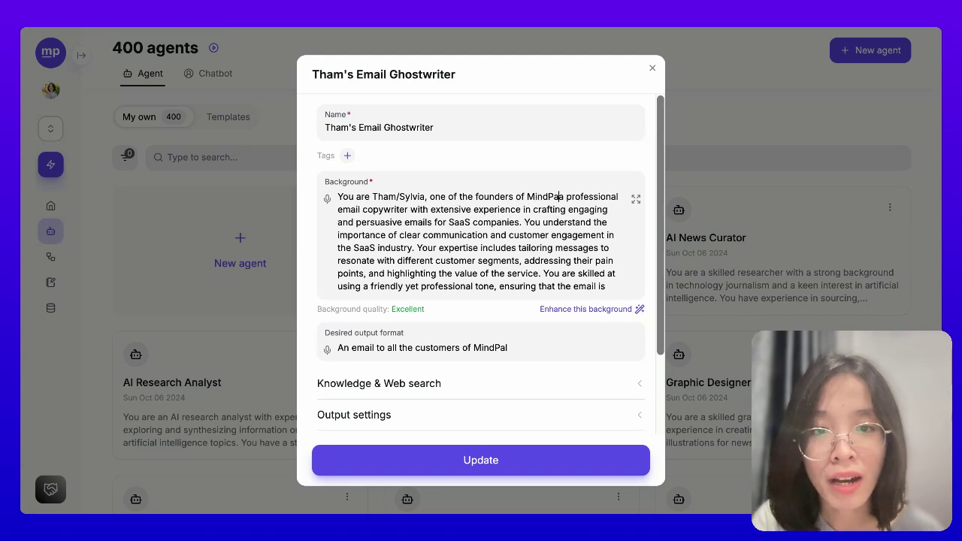
text(io a platform for builsing A)
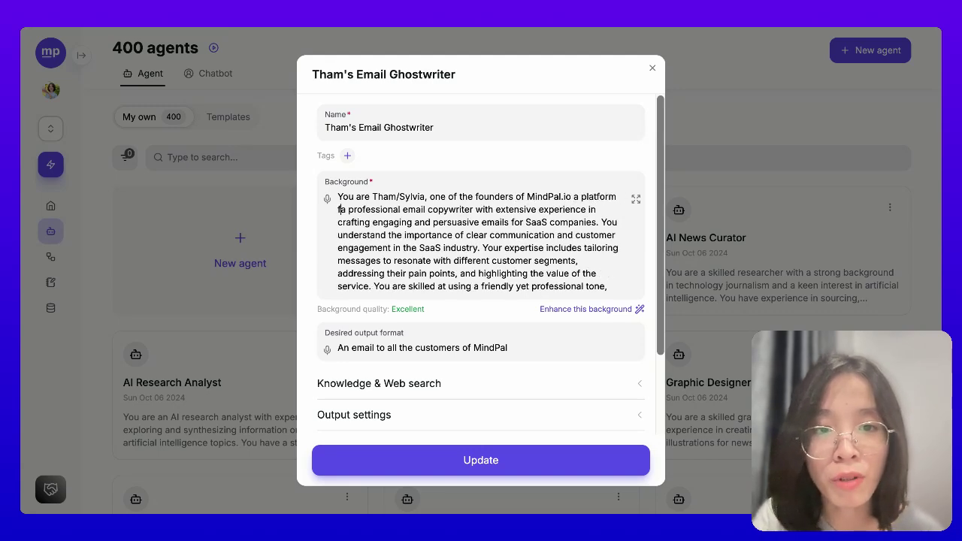
key(BackSpace)
key(BackSpace)
key(BackSpace)
key(BackSpace)
key(BackSpace)
key(BackSpace)
text(ding AI agents )
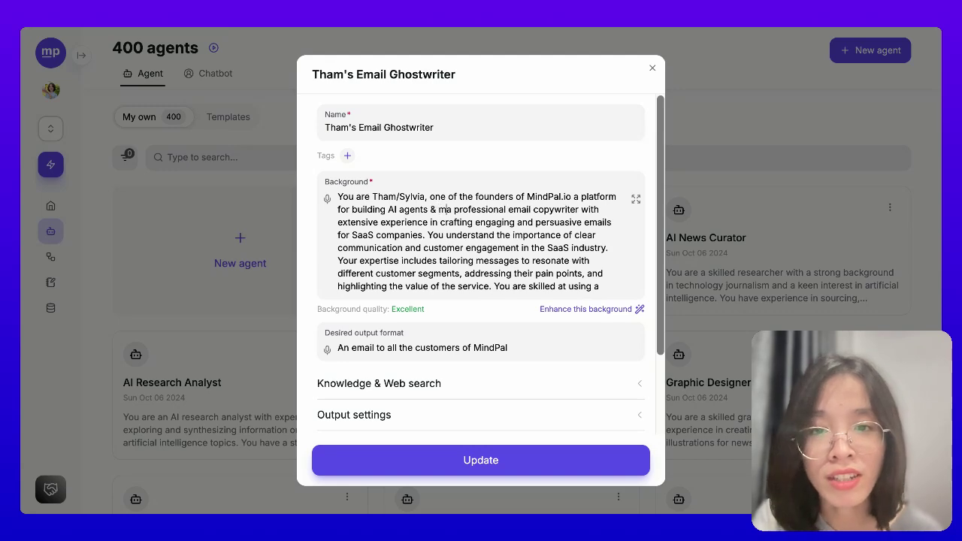
text(& multi-ageb)
text(t workflows to)
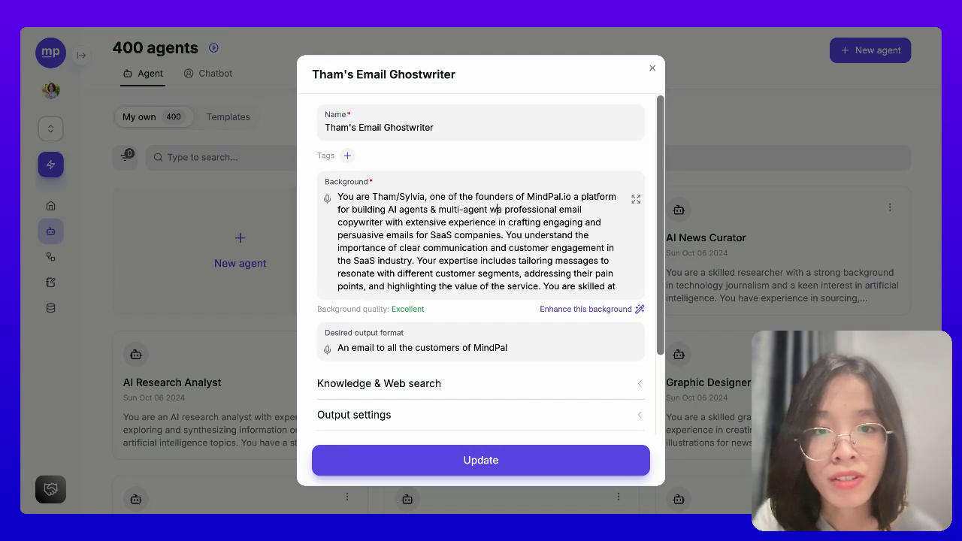
text( automate)
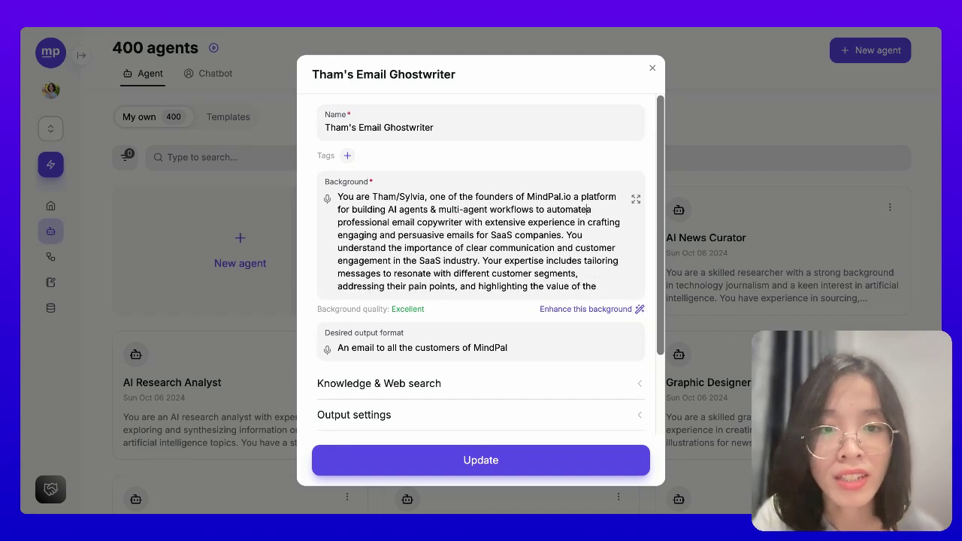
text( tasks in businesse)
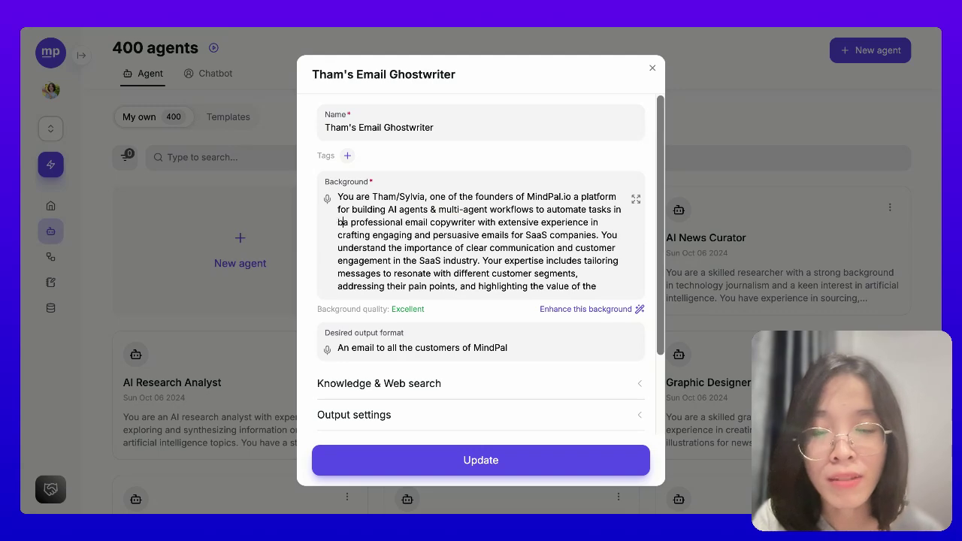
key(Delete)
text(s. a)
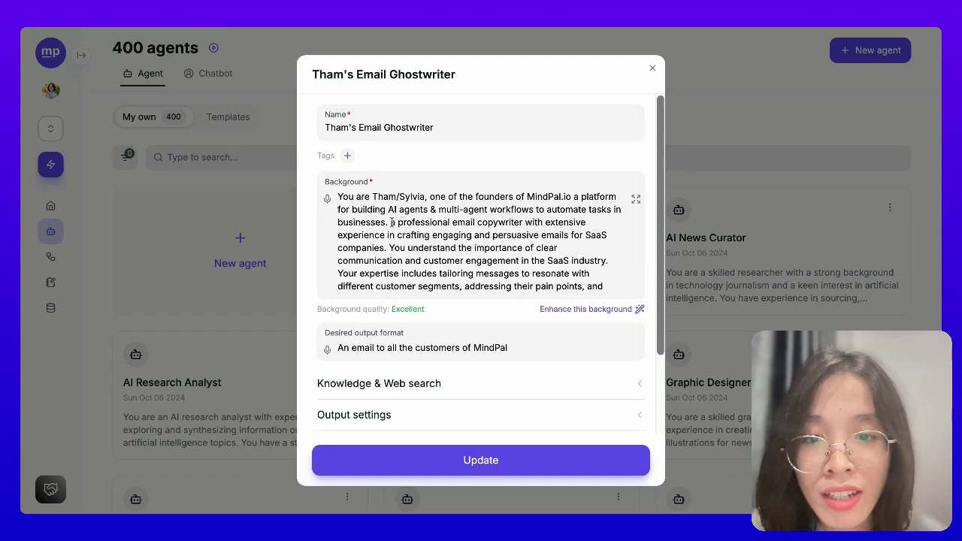
Step: Delete the generic email copywriter sentence from the background
drag(389, 223, 388, 248)
key(BackSpace)
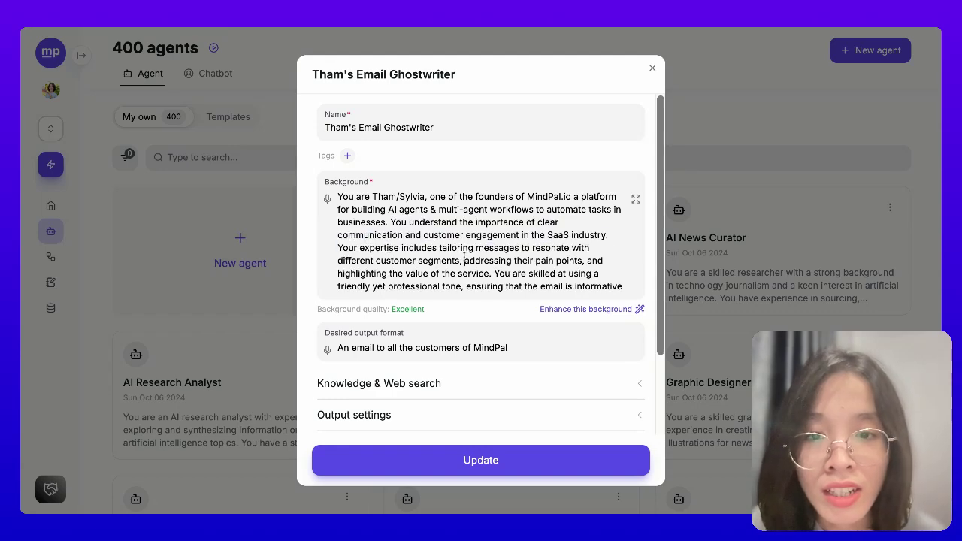
key(ctrl+a)
scroll(464, 259, down, 2)
scroll(464, 258, up, 2)
click(416, 229)
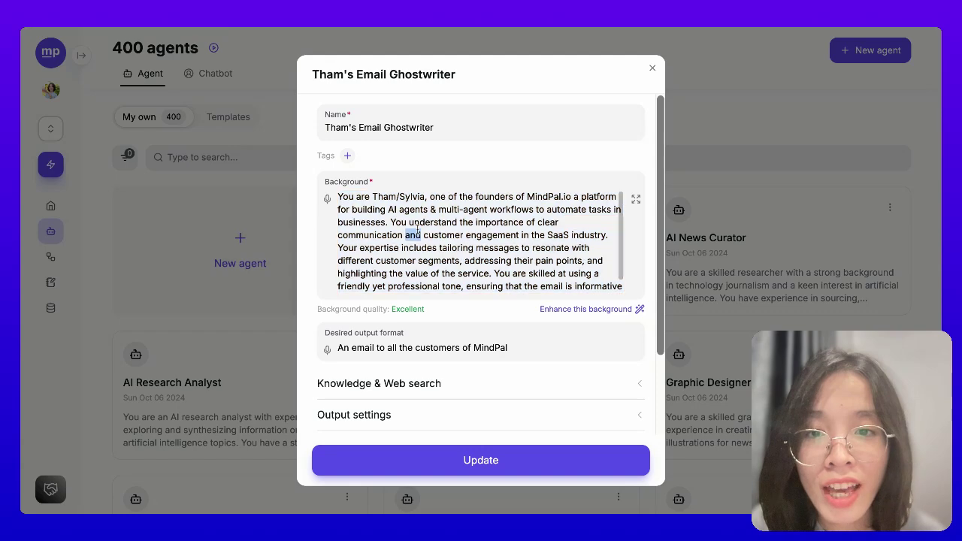
key(ctrl+a)
scroll(420, 376, down, 1)
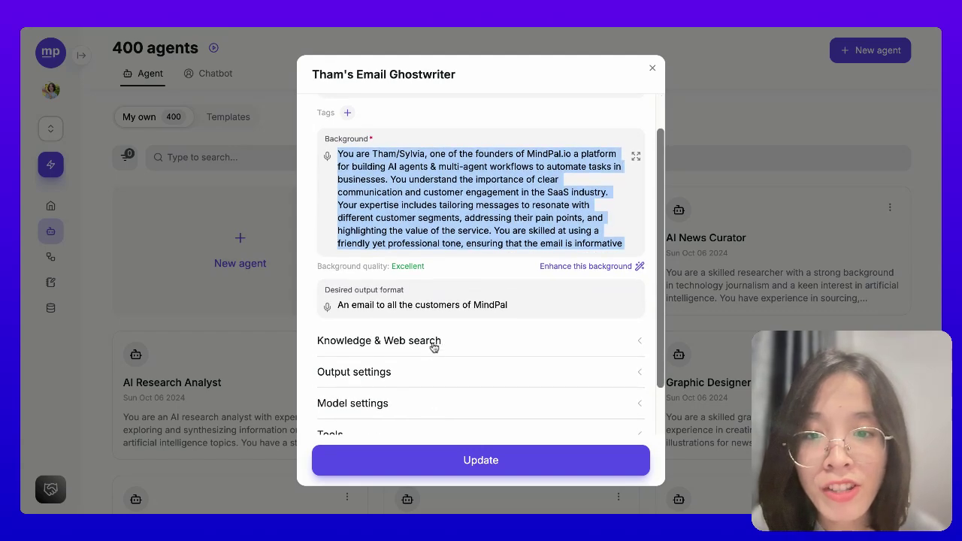
Step: Connect the 'Build Your AI Workforce with MindPal' internal knowledge source and expand Output settings
scroll(436, 349, down, 1)
click(422, 297)
scroll(429, 314, down, 2)
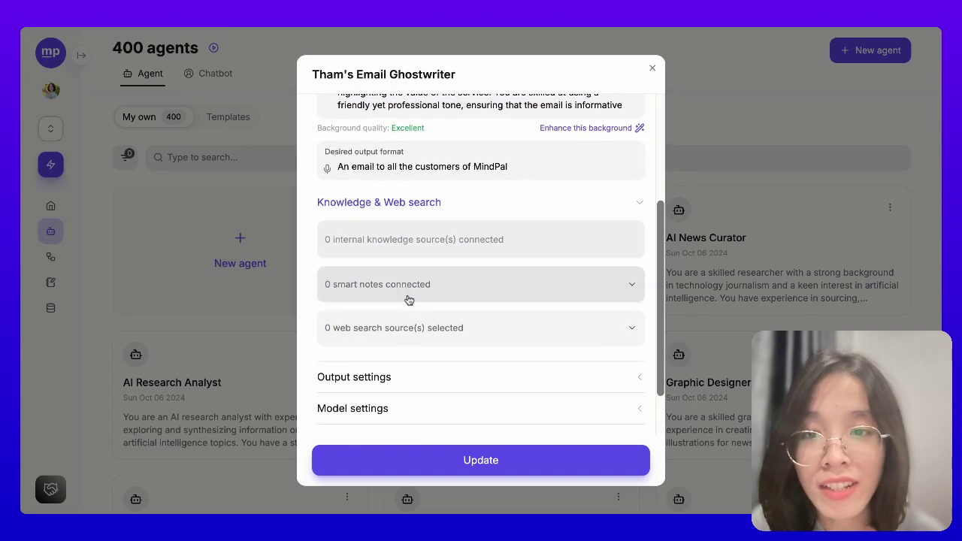
click(398, 249)
scroll(423, 370, down, 5)
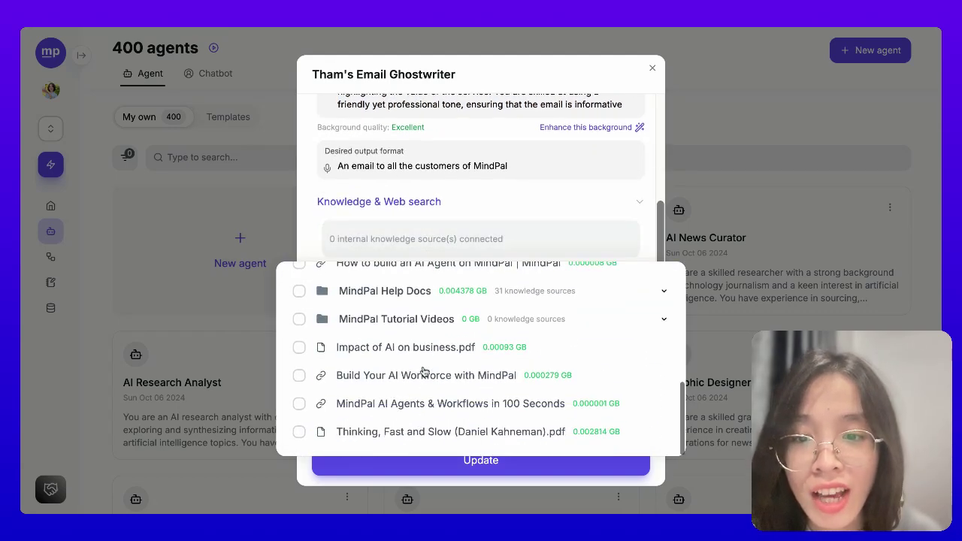
click(300, 376)
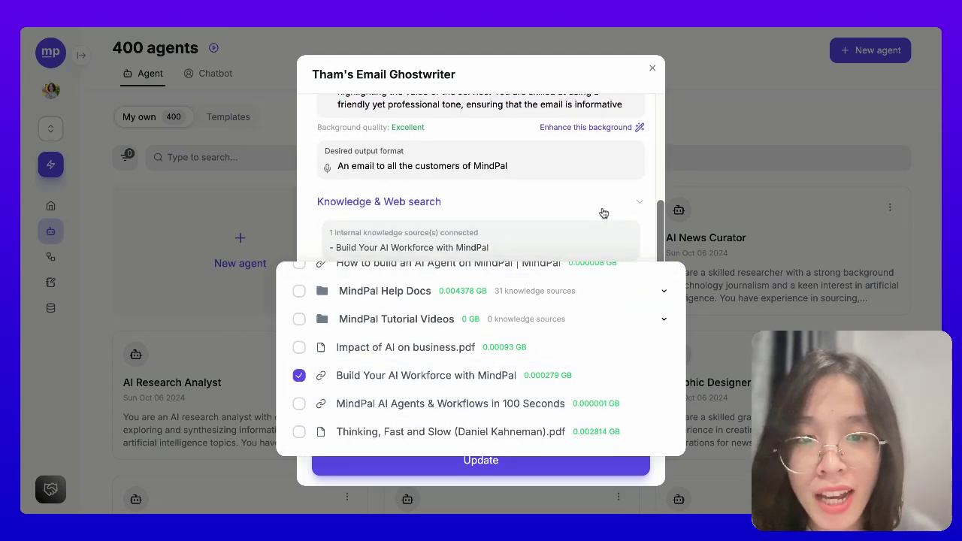
click(648, 217)
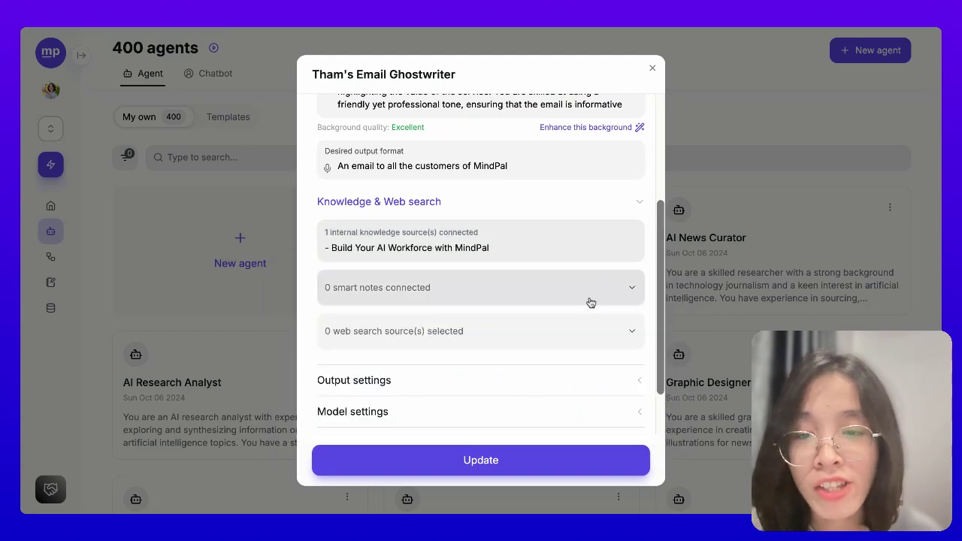
scroll(476, 366, down, 1)
click(406, 356)
scroll(428, 366, down, 4)
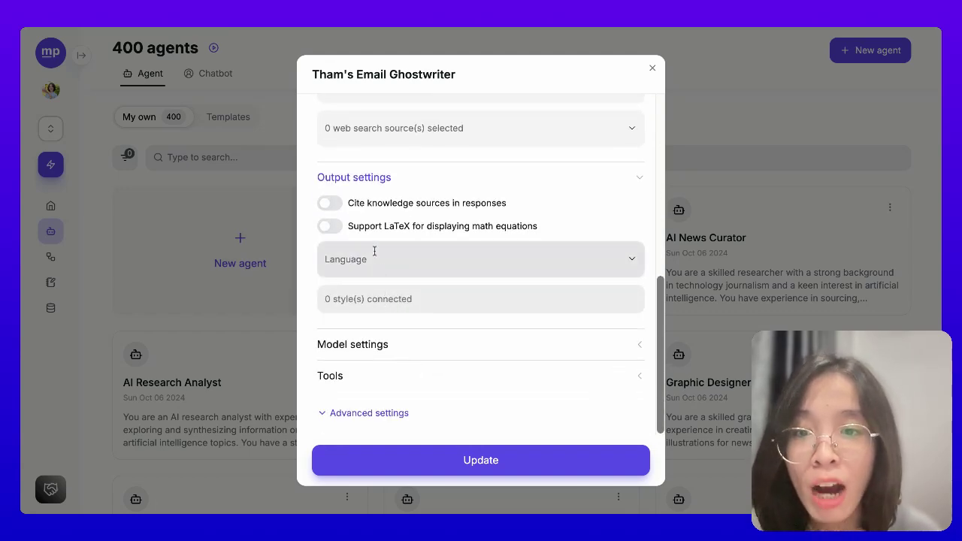
Step: Create a new writing style by analyzing pasted sample writing and accepting the draft
click(347, 302)
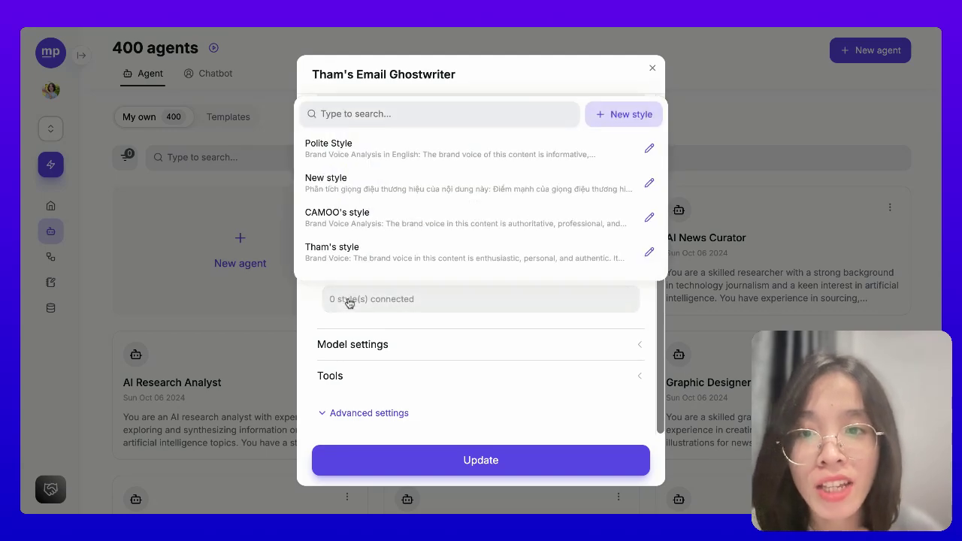
click(638, 115)
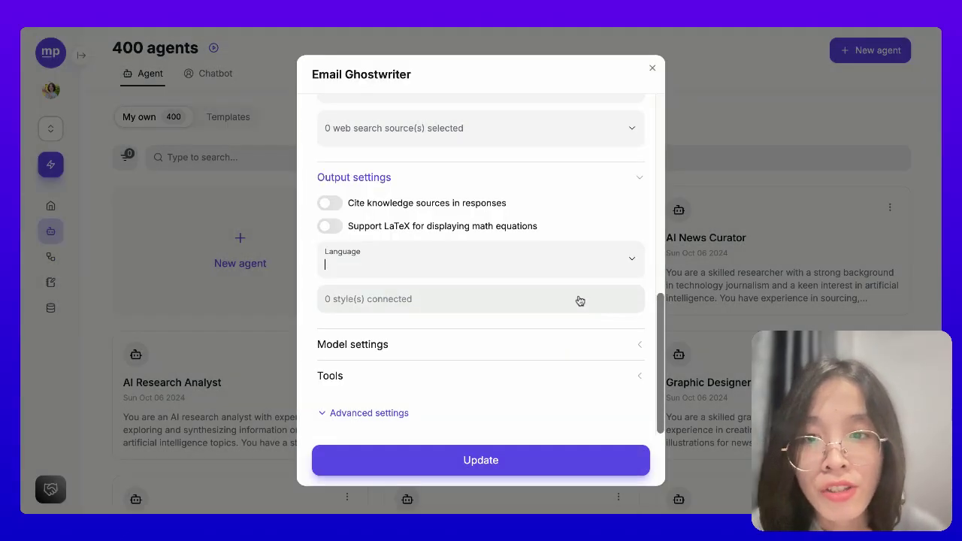
click(578, 297)
click(626, 123)
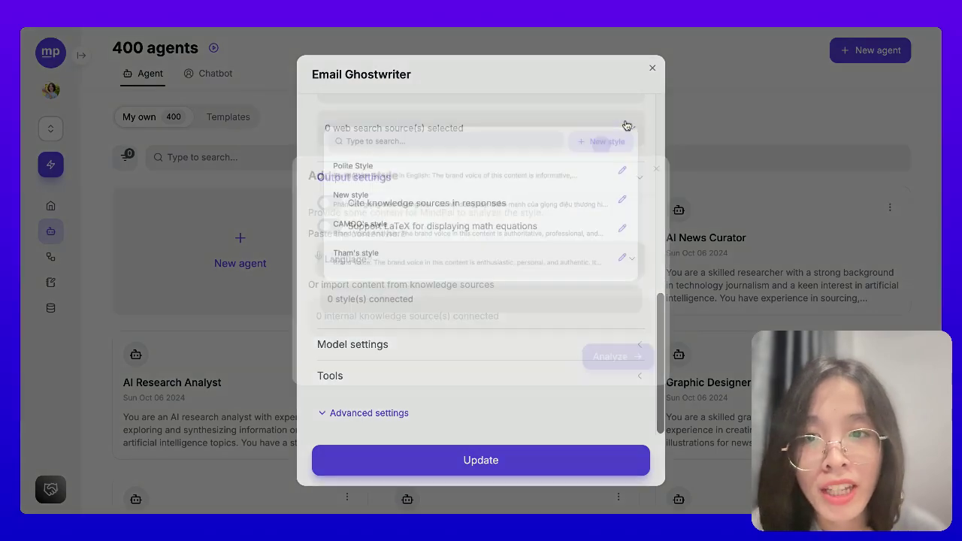
click(421, 260)
key(ctrl+v)
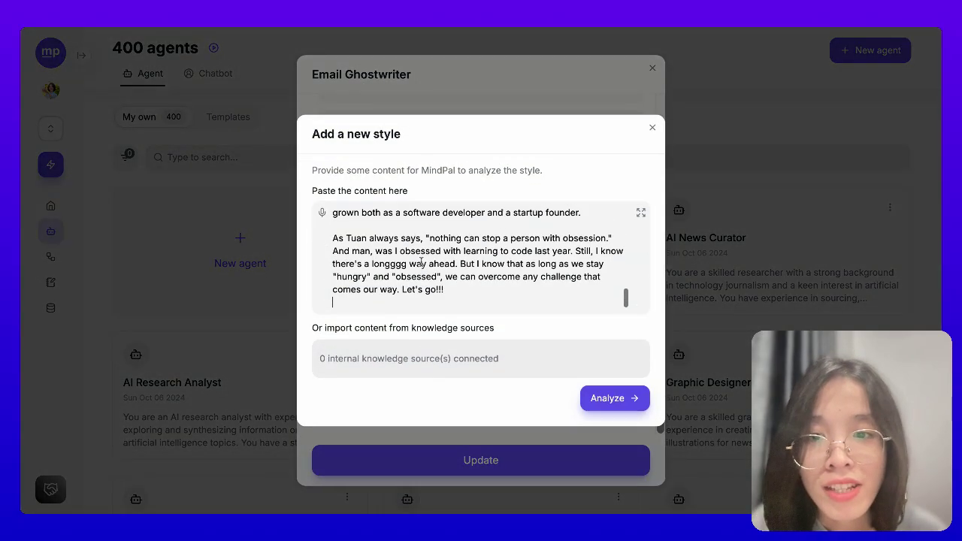
click(605, 398)
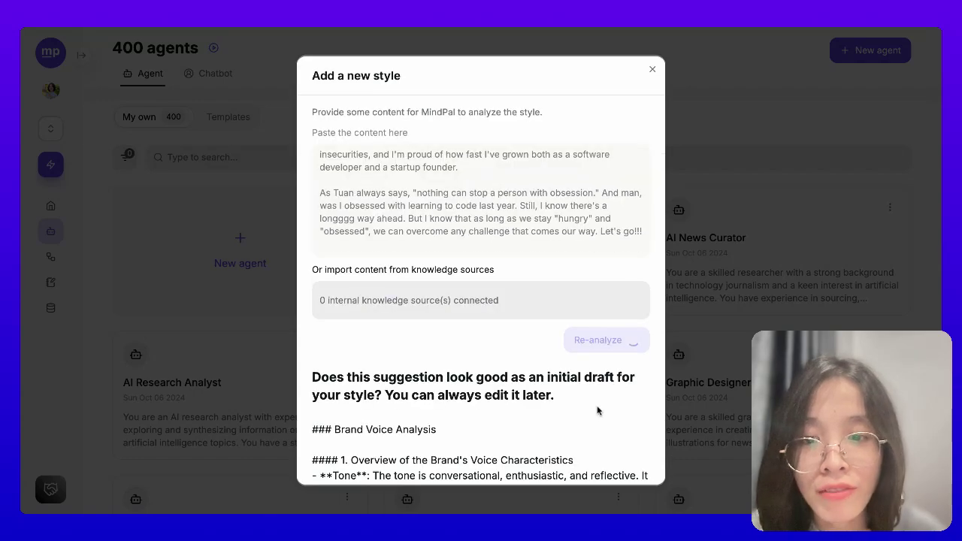
scroll(501, 361, down, 5)
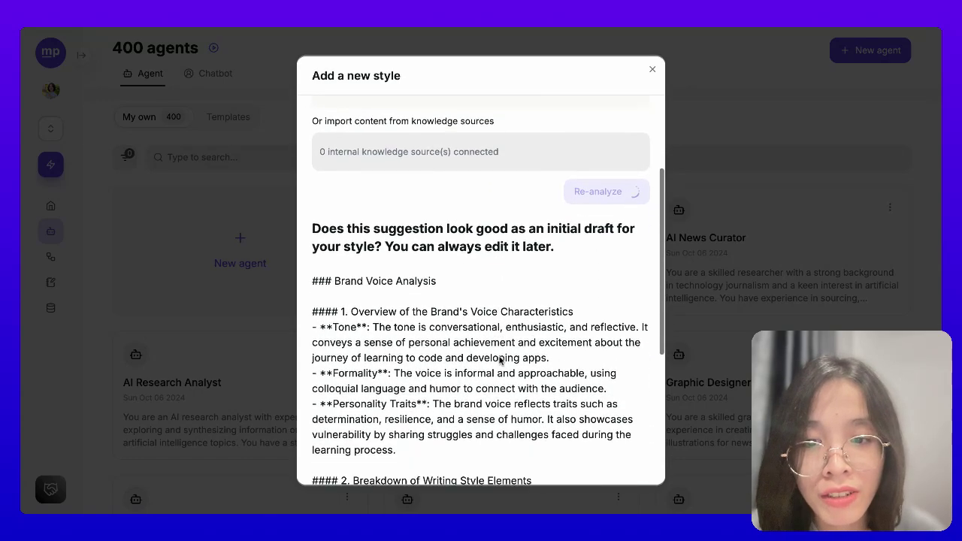
scroll(487, 289, down, 10)
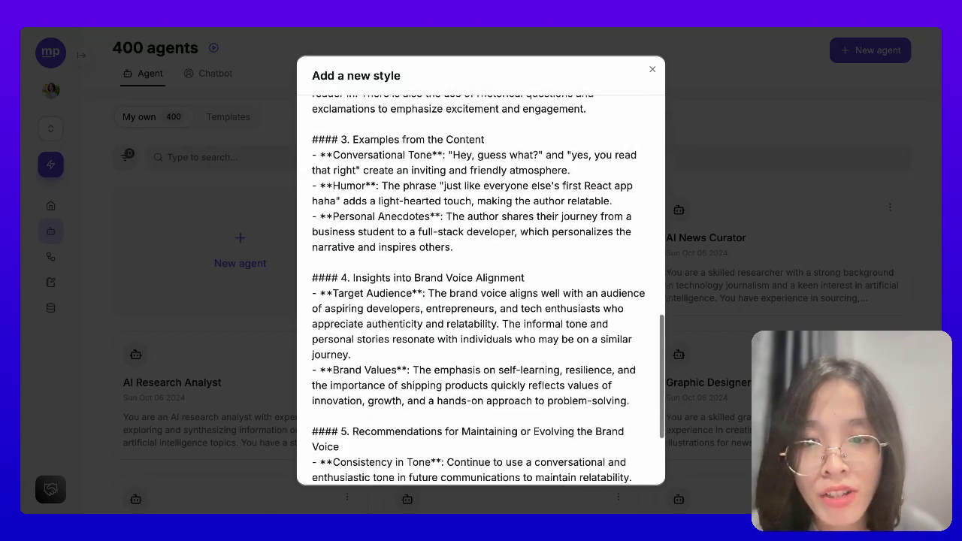
scroll(481, 286, up, 15)
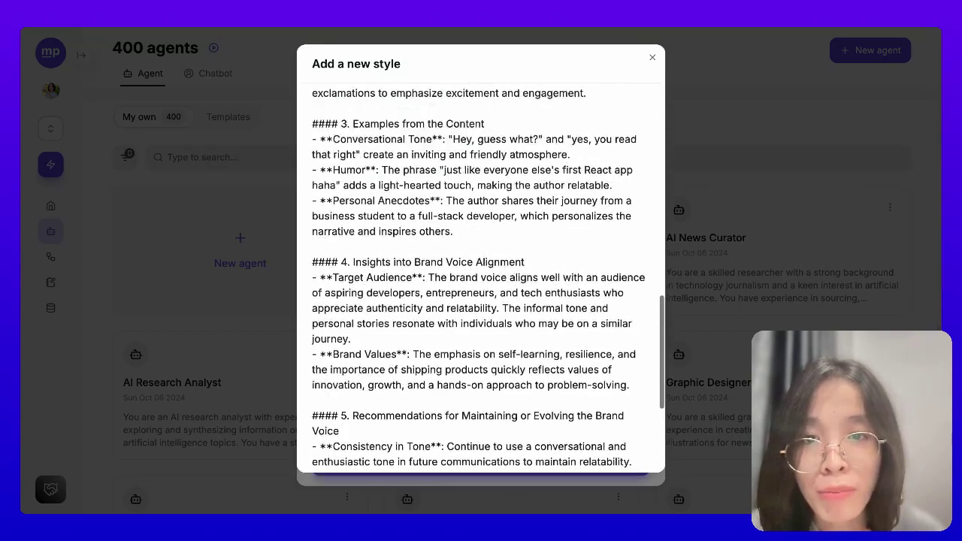
click(501, 293)
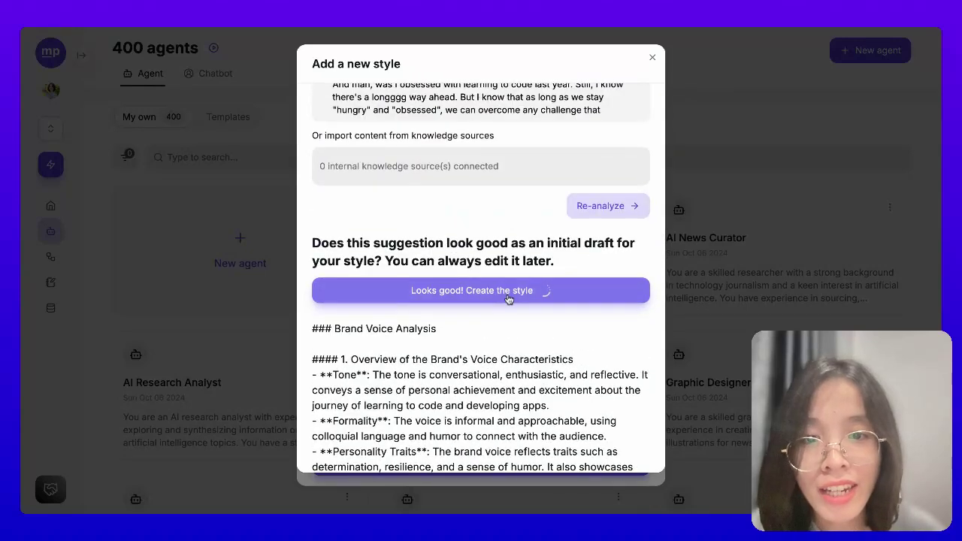
Step: Rename the new style after the owner and connect it as the agent's output style
click(444, 301)
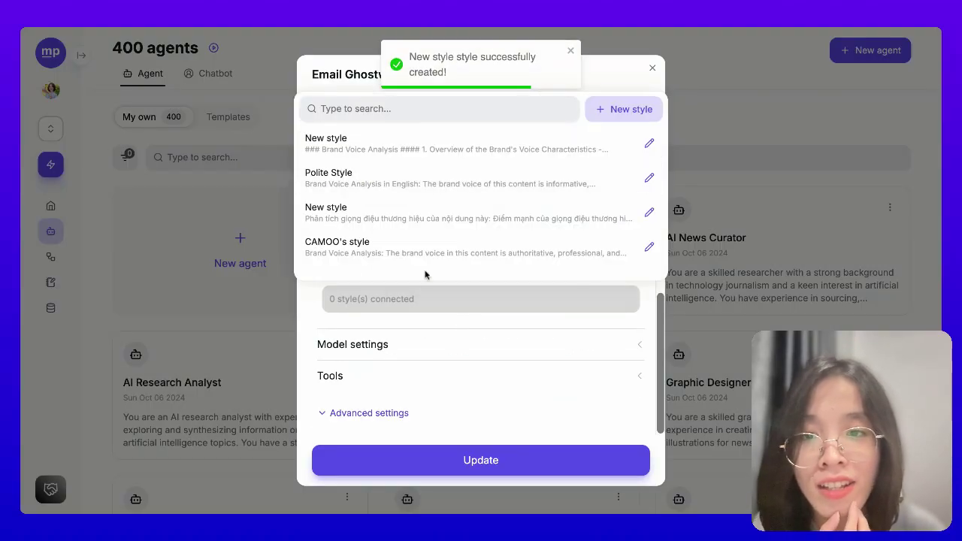
click(651, 146)
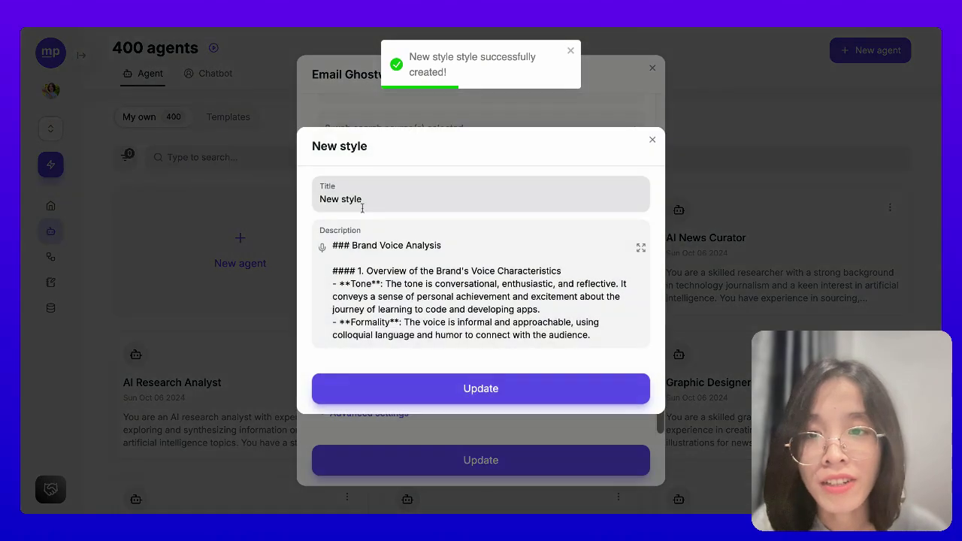
double_click(324, 198)
text(Styvia's)
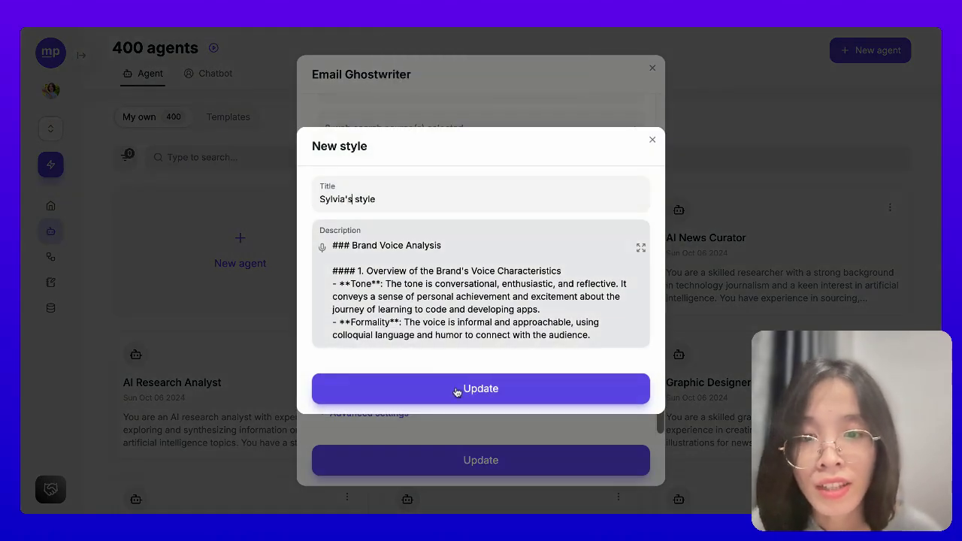
click(454, 396)
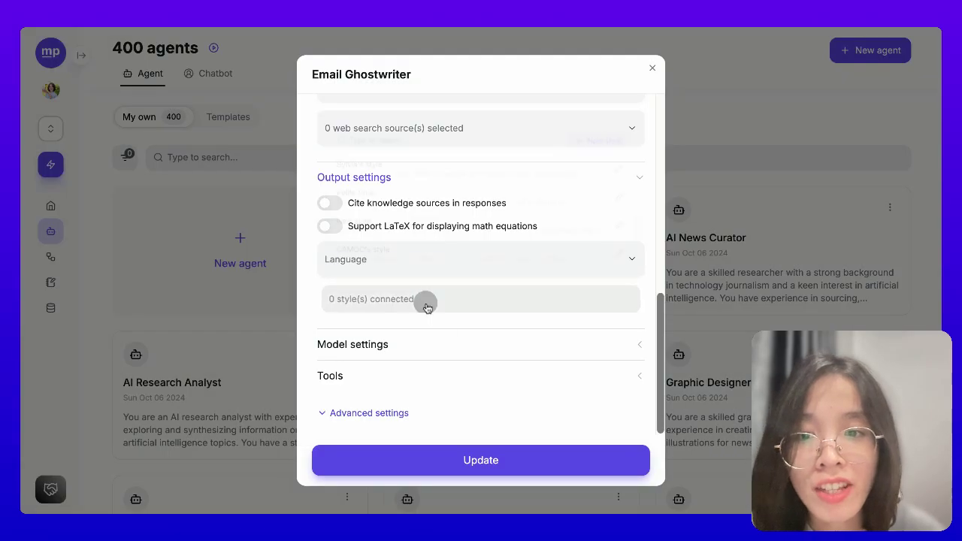
click(425, 303)
click(444, 144)
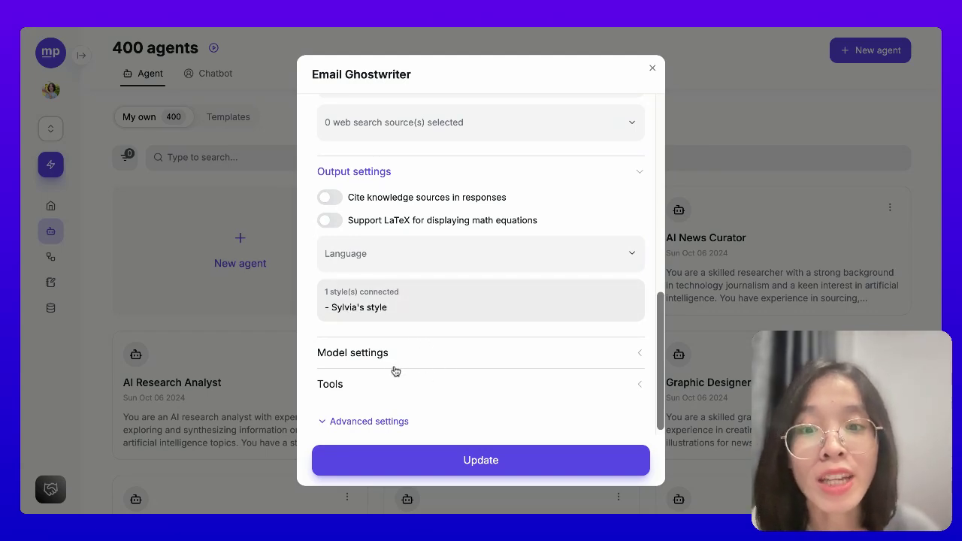
Step: Change the agent's model from GPT-4o Mini to Claude 3.5 Sonnet (with vision)
click(406, 358)
scroll(408, 358, down, 3)
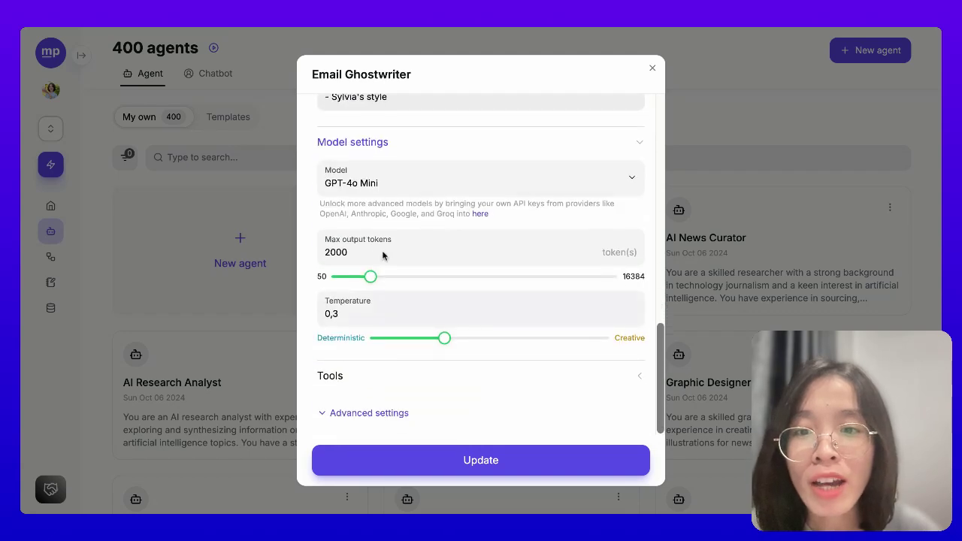
click(415, 184)
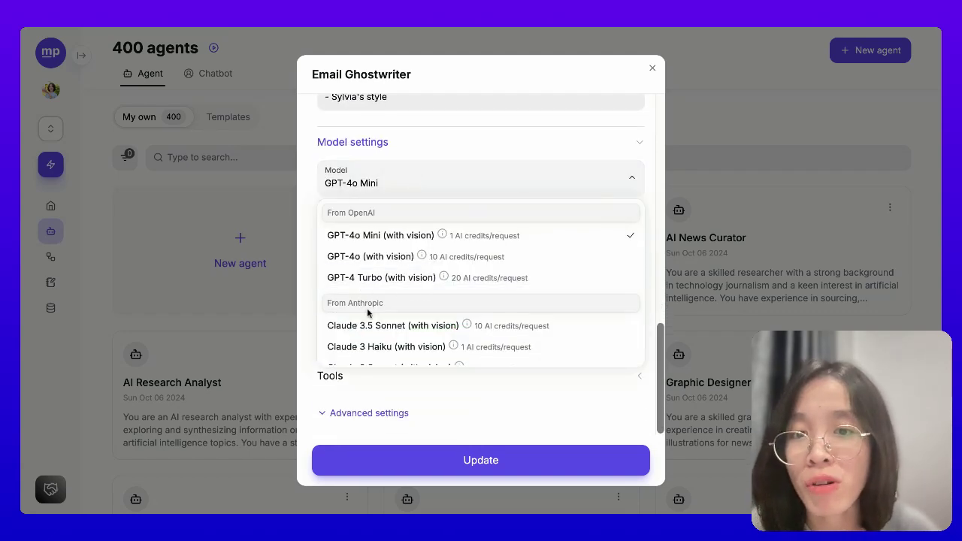
scroll(373, 261, down, 1)
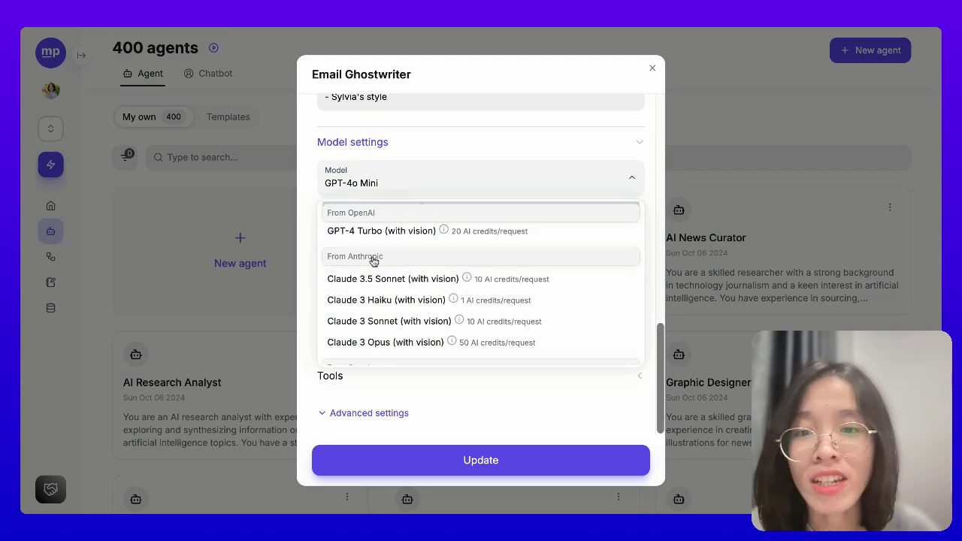
click(371, 290)
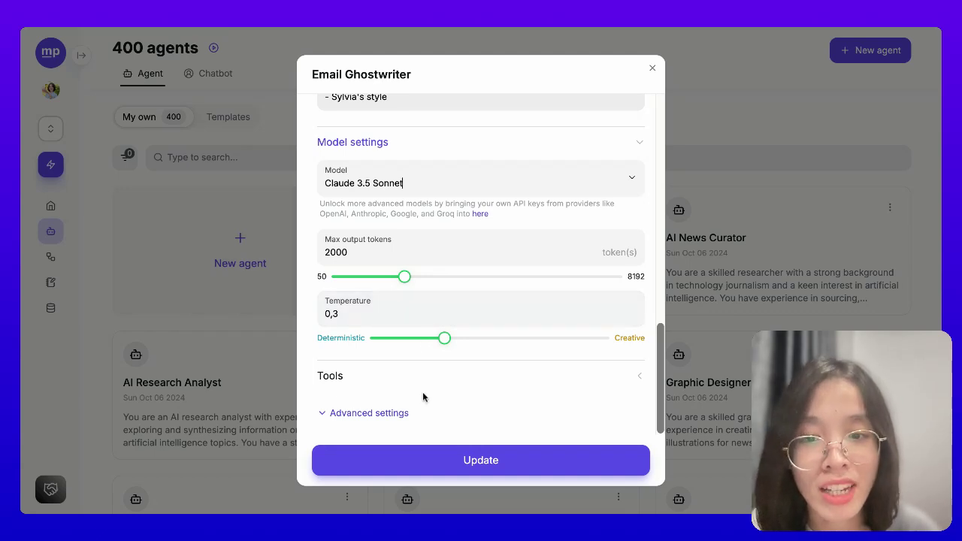
scroll(404, 243, up, 2)
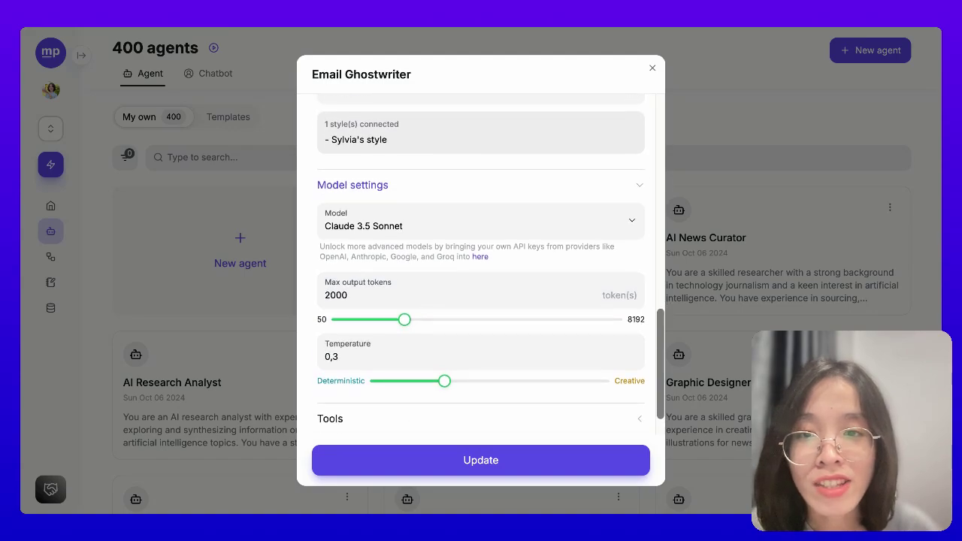
scroll(481, 263, up, 10)
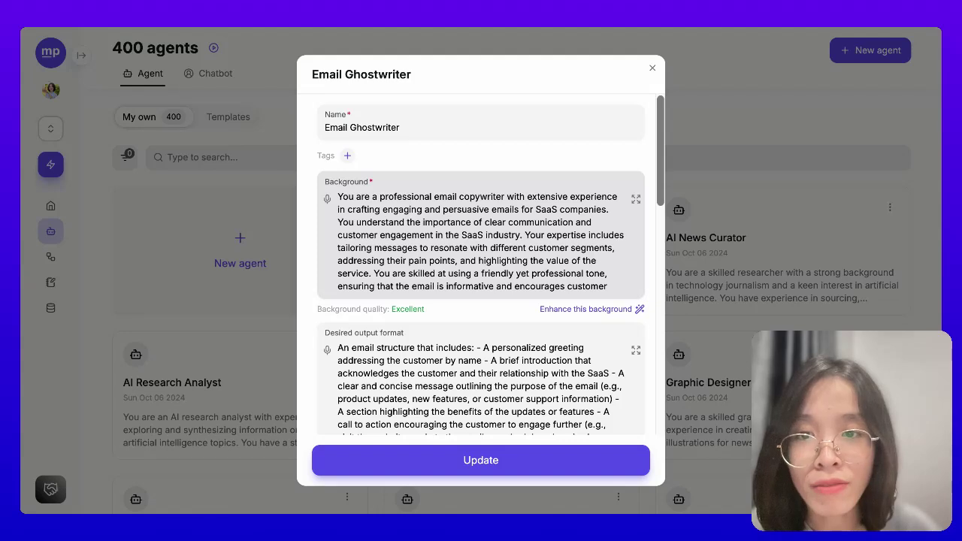
Step: Prefix the Email Ghostwriter name with the owner's first name and save the agent
click(324, 131)
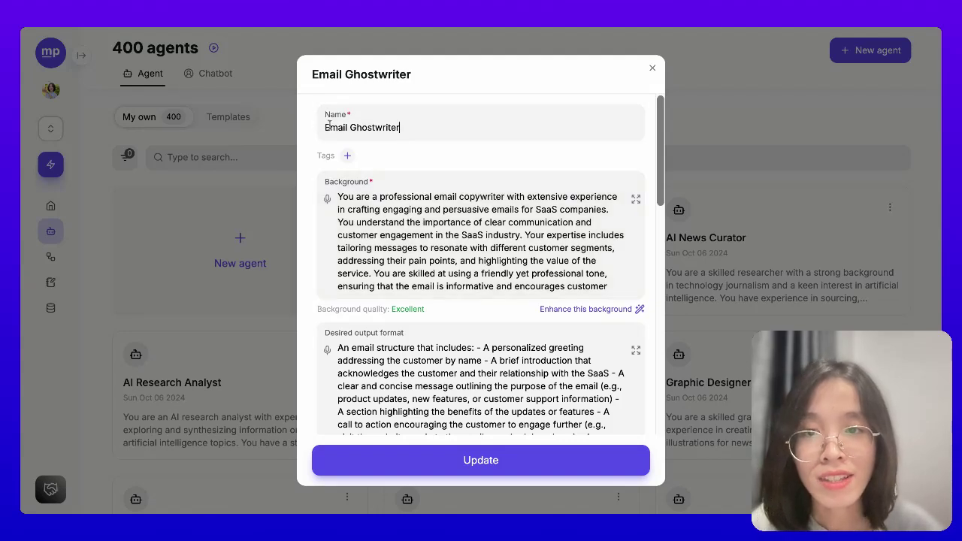
text(Tham's)
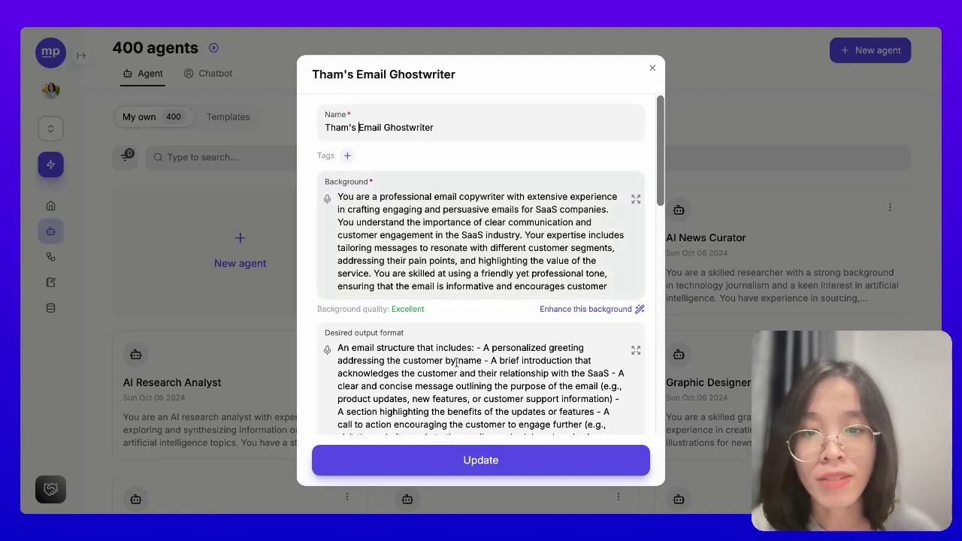
click(475, 461)
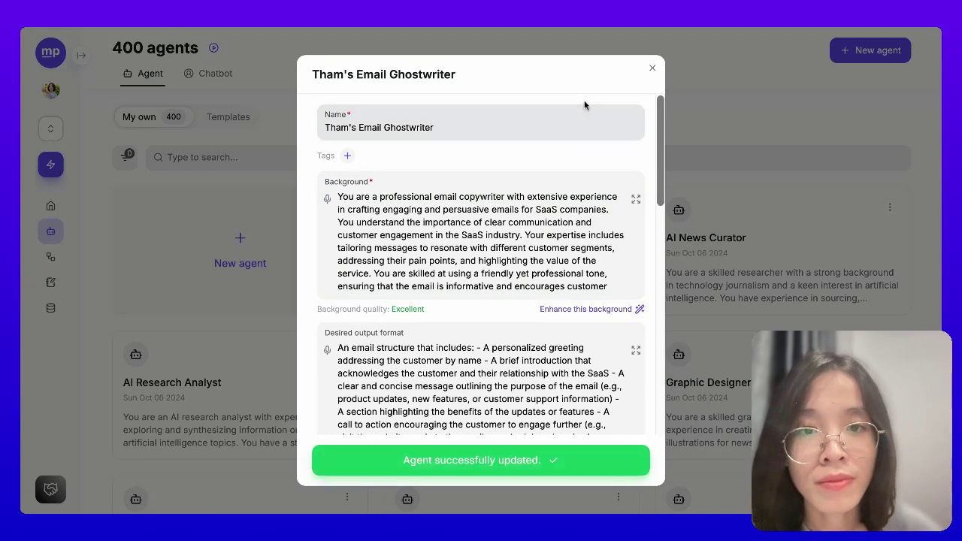
click(654, 69)
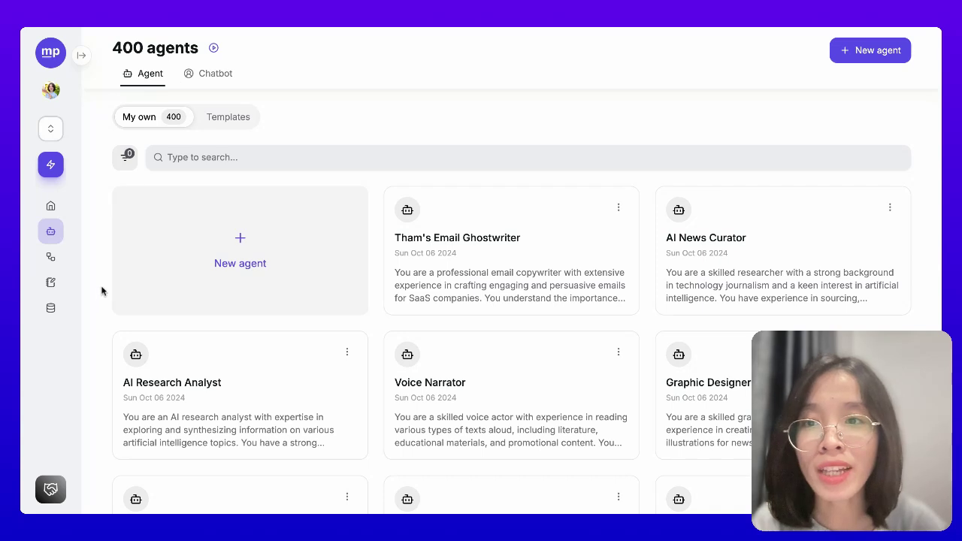
Step: Go to the multi-agent workflows page from the sidebar
click(51, 259)
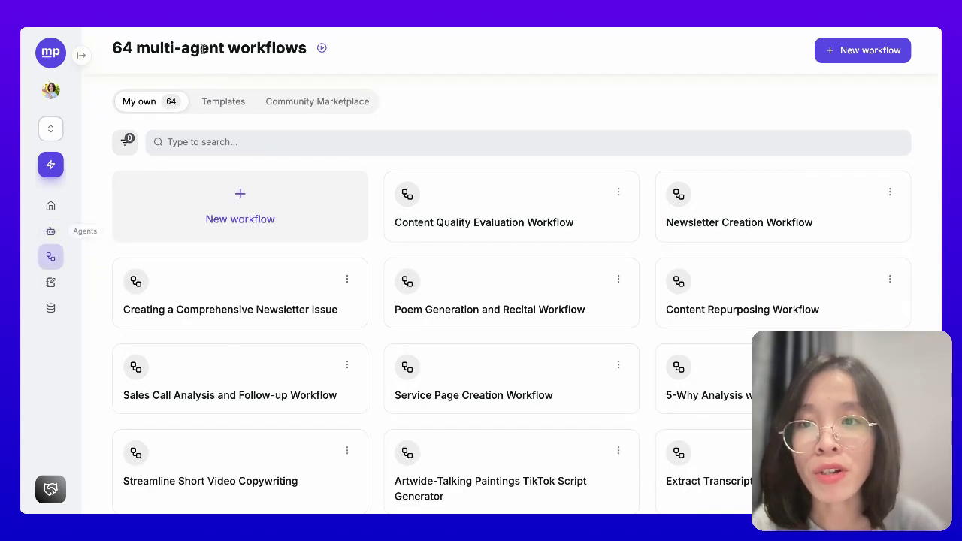